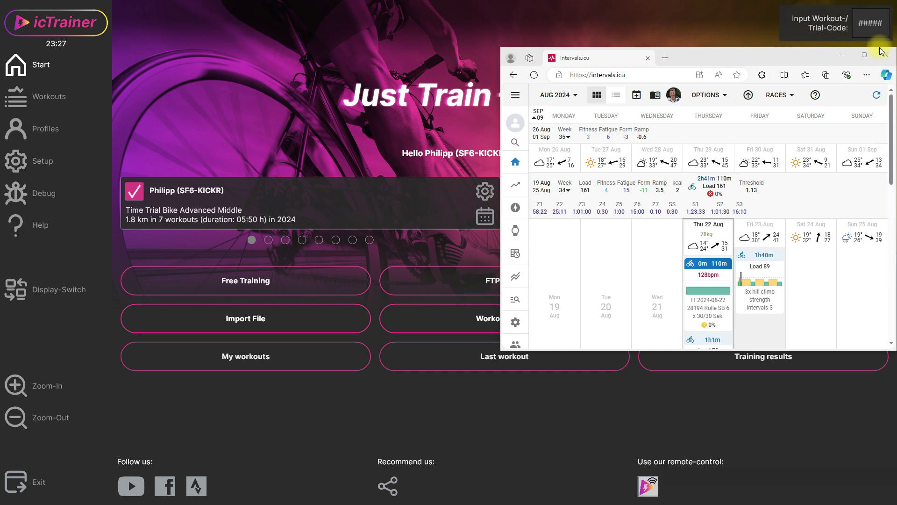
- Minimize the intervals.icu calendar window so the icTrainer start screen shows
click(836, 56)
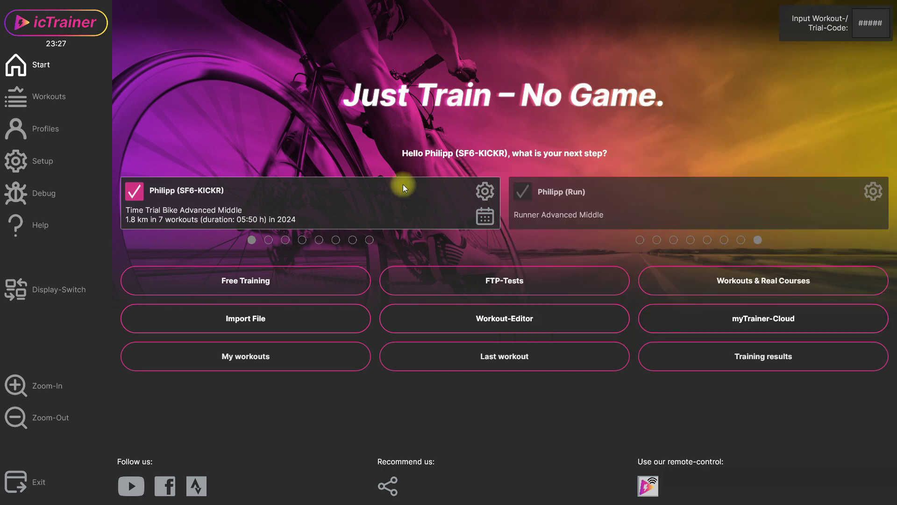
- Tick Intervals.icu as a linked platform in the bike profile's settings, then return to the start page
click(486, 193)
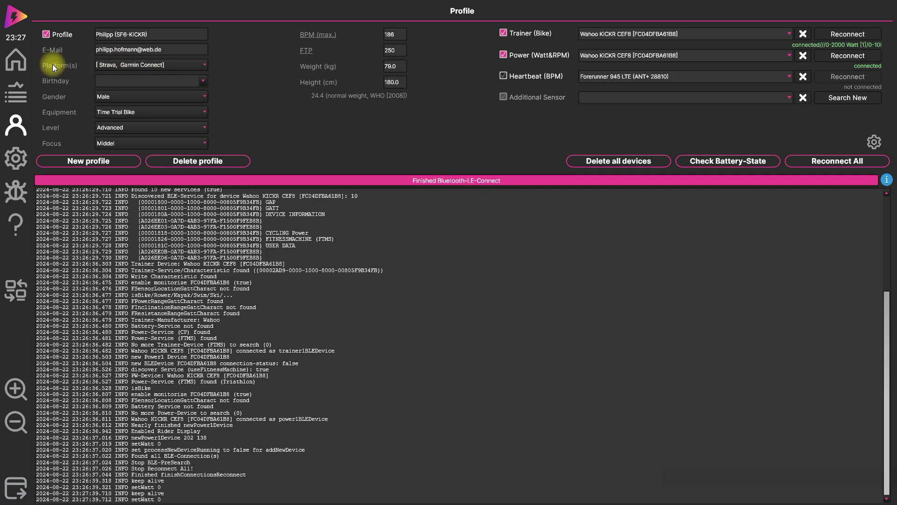
click(148, 68)
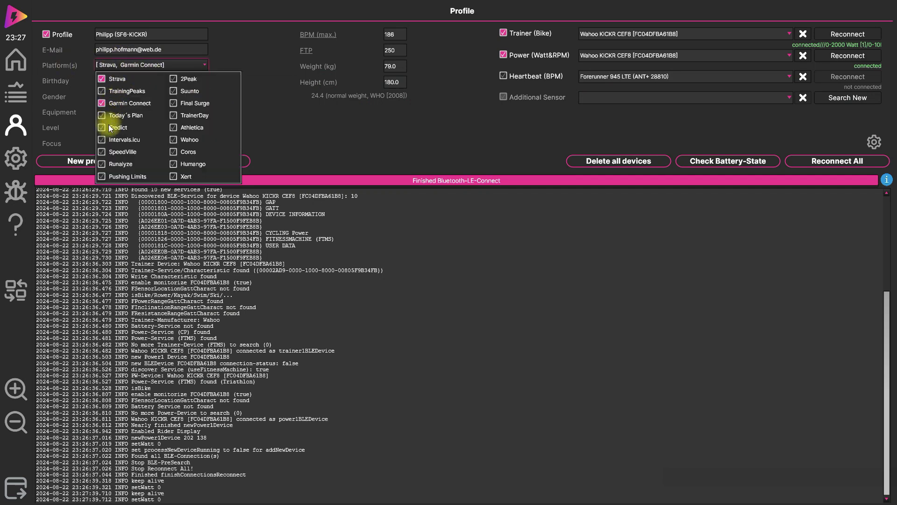
click(102, 139)
click(17, 65)
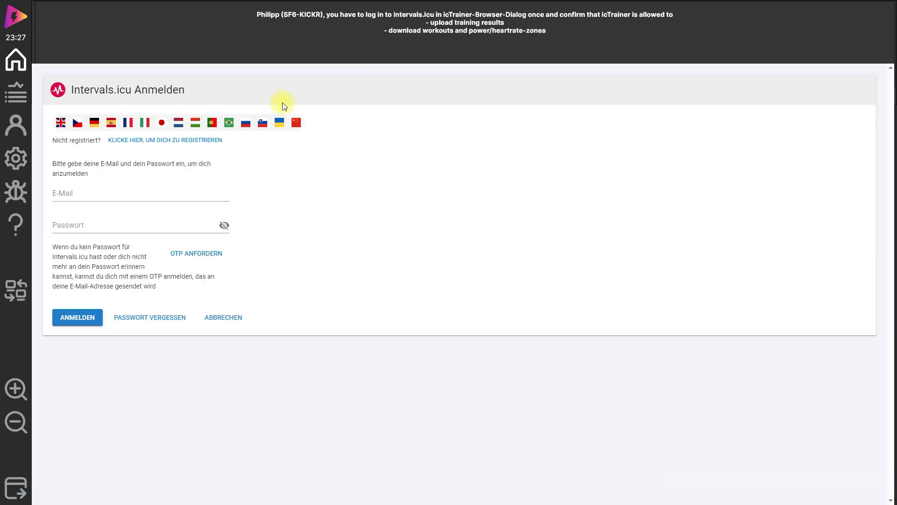
- Sign in to Intervals.icu with the account e-mail and password
click(154, 193)
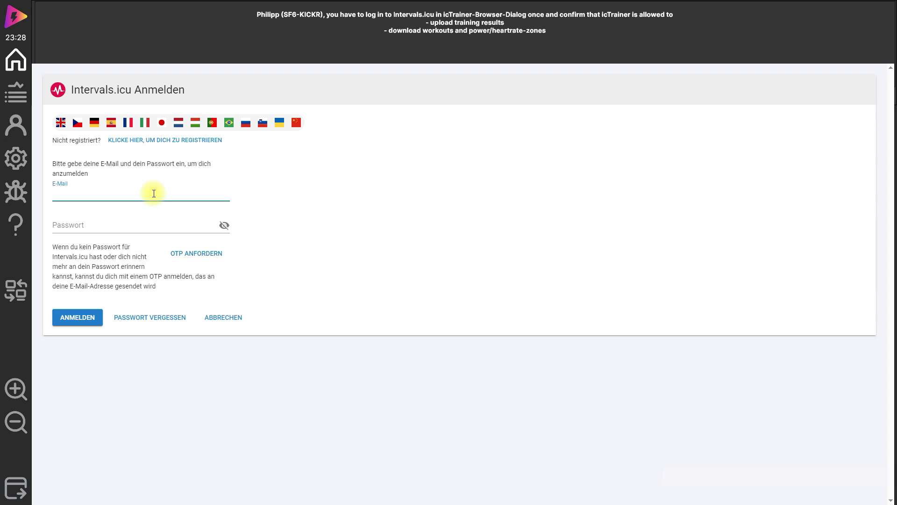
key(Tab)
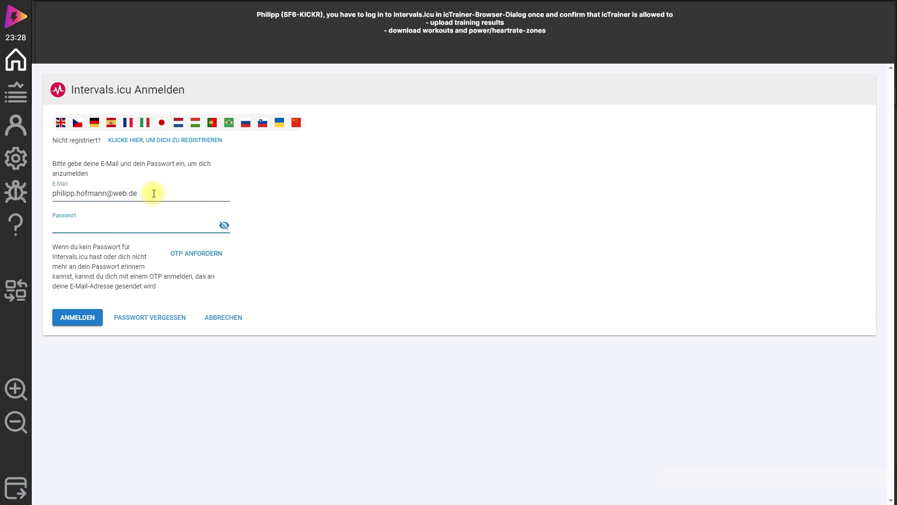
text(*********)
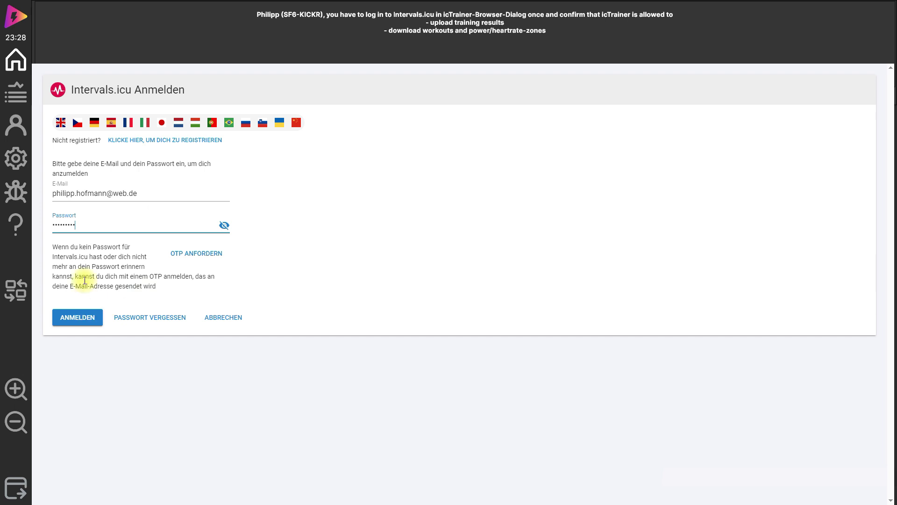
drag(82, 225, 14, 223)
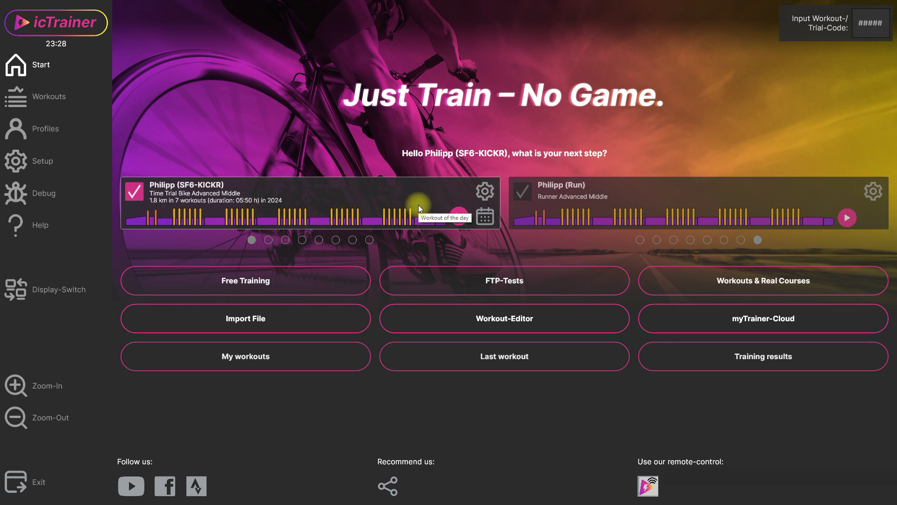
- Open the workout of the day and pick the France-MontVentoux route video
click(456, 216)
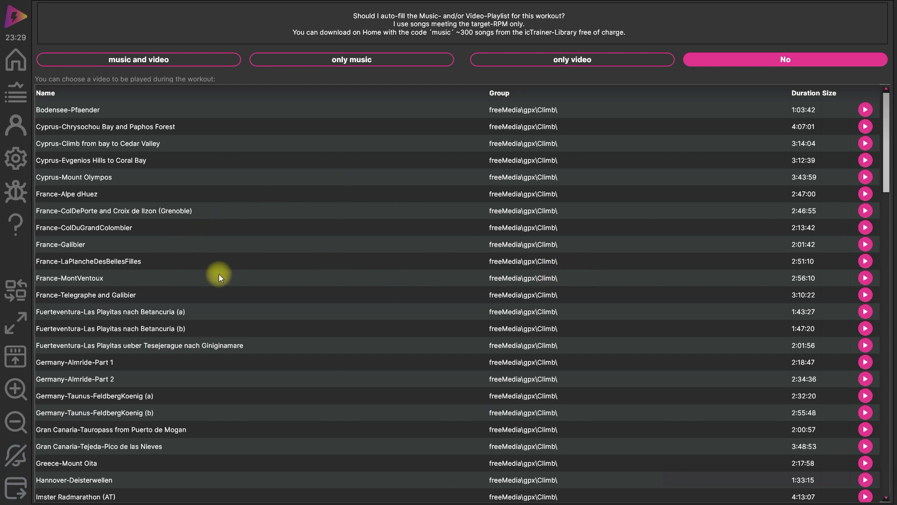
click(865, 278)
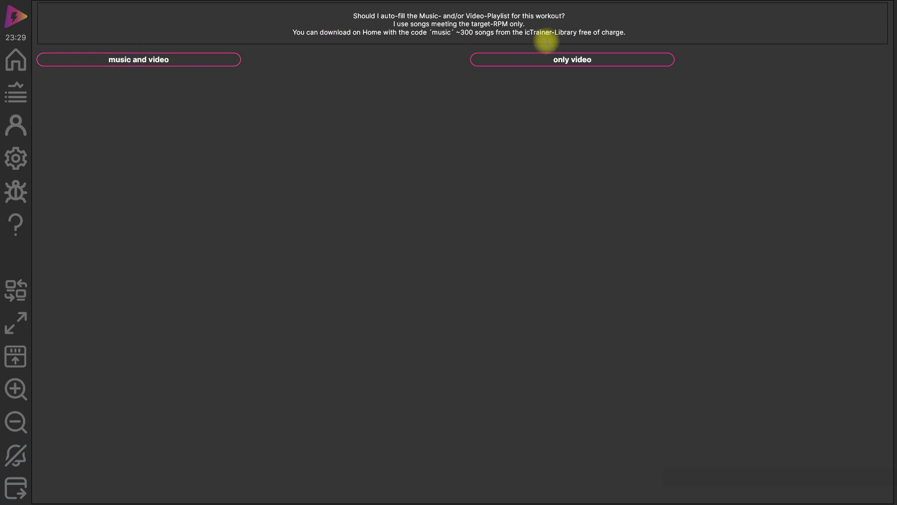
- Auto-fill only the video playlist, start the ride, and toggle the video fullscreen and back
click(586, 60)
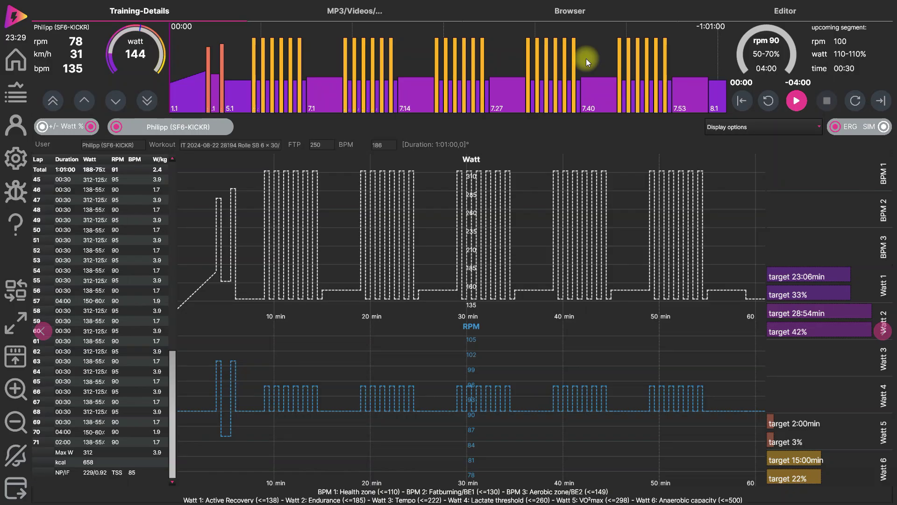
click(795, 106)
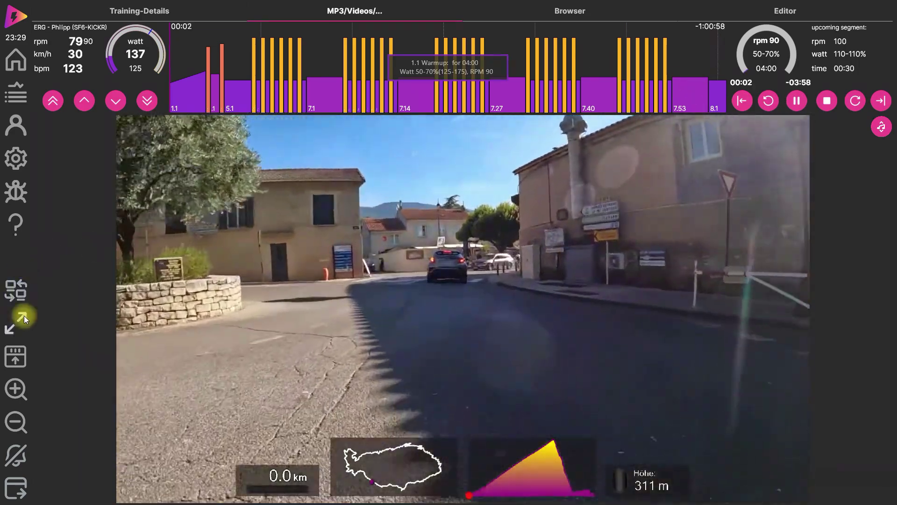
click(23, 317)
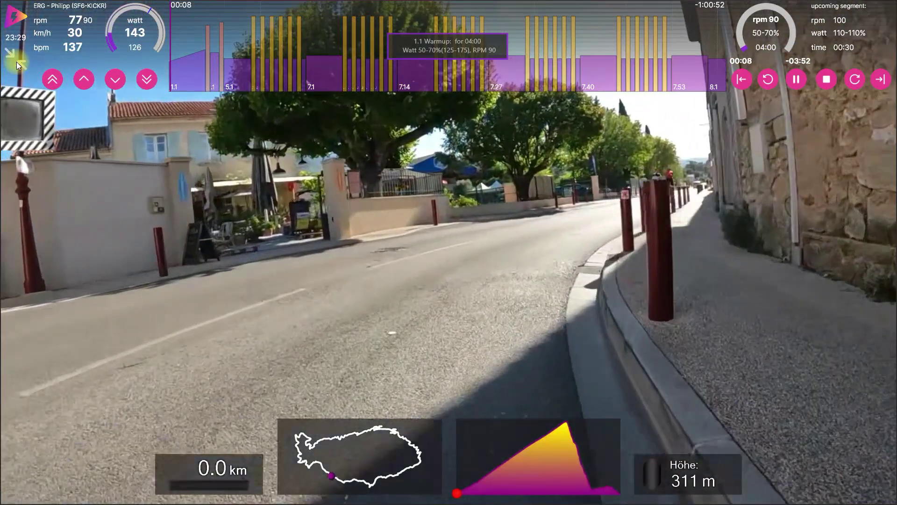
click(15, 62)
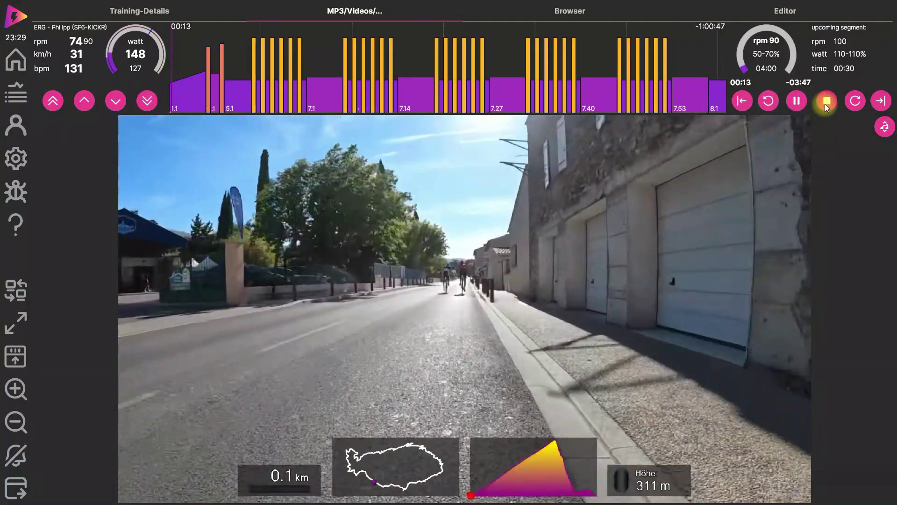
- Stop and save the ride, decline Strava and Garmin Connect uploads, and upload to Intervals
click(825, 101)
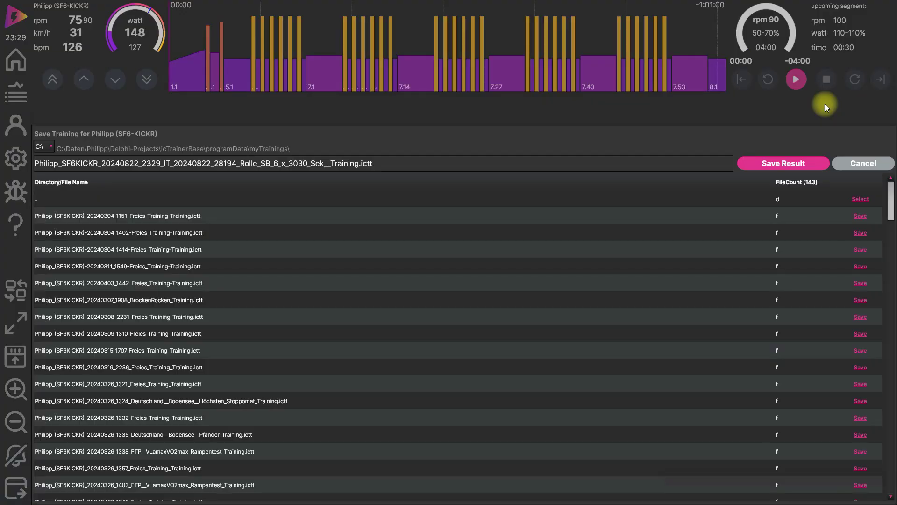
click(787, 163)
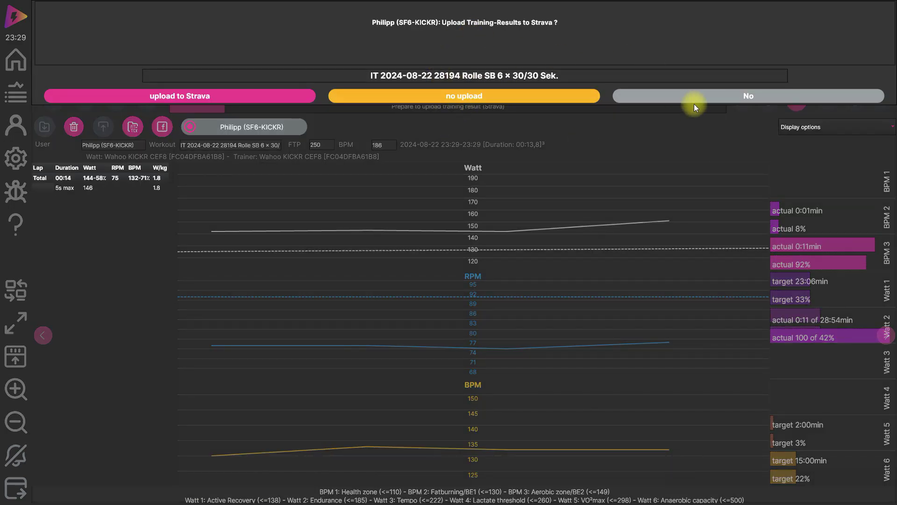
click(698, 102)
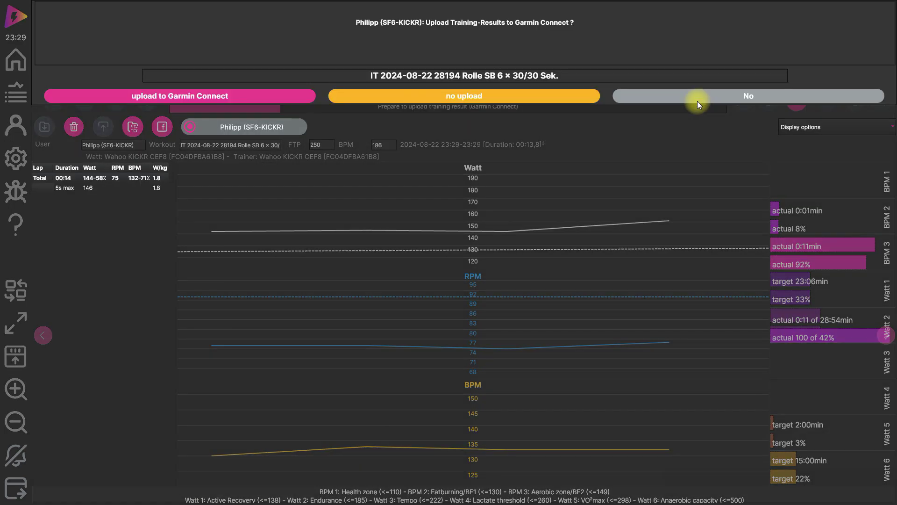
click(698, 101)
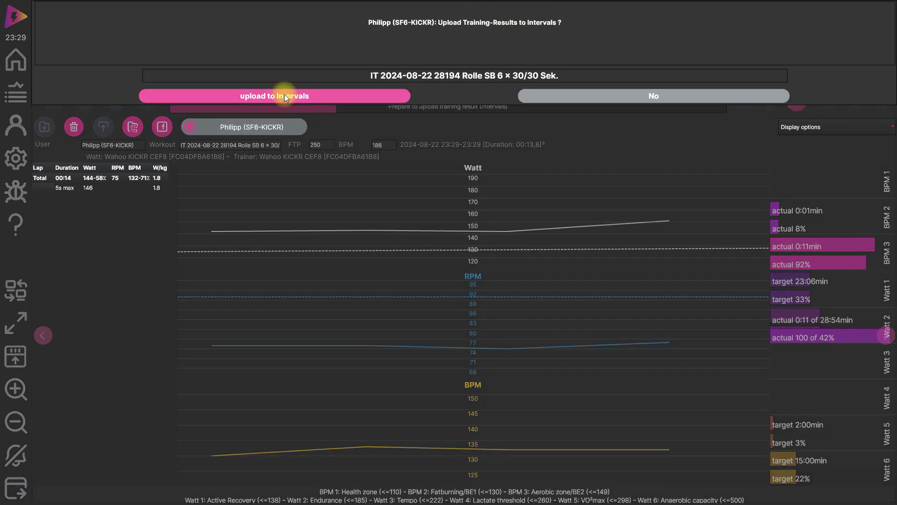
click(284, 96)
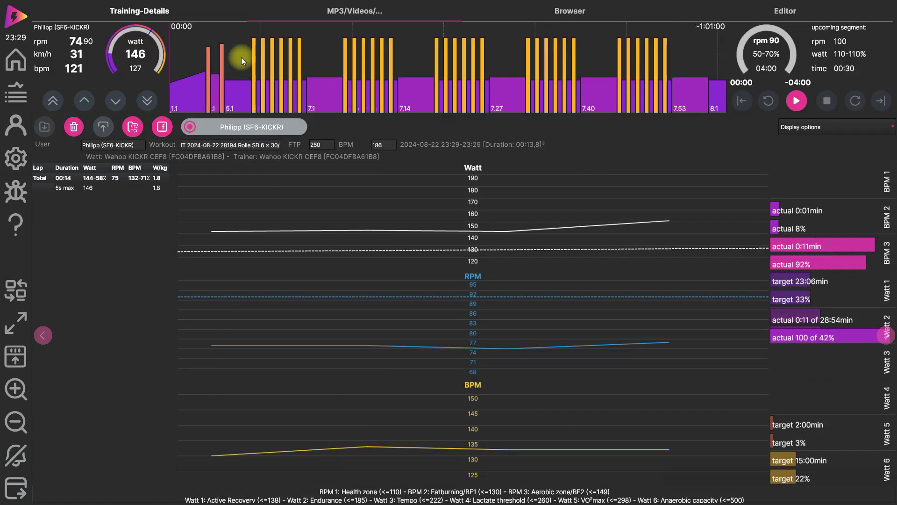
- Go from the finished training's results back to the Start page
click(14, 61)
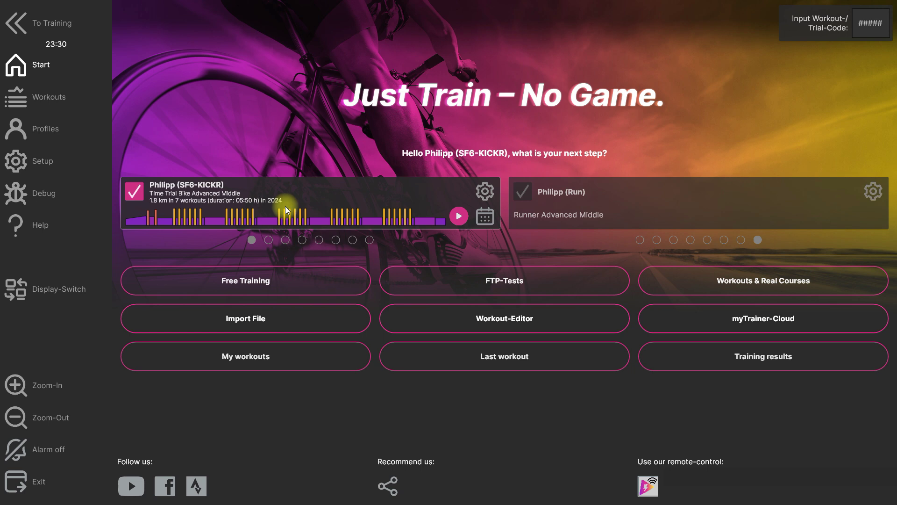
- Review the two planned Intervals workouts and the plan list, keeping Intervals, then return home
click(486, 217)
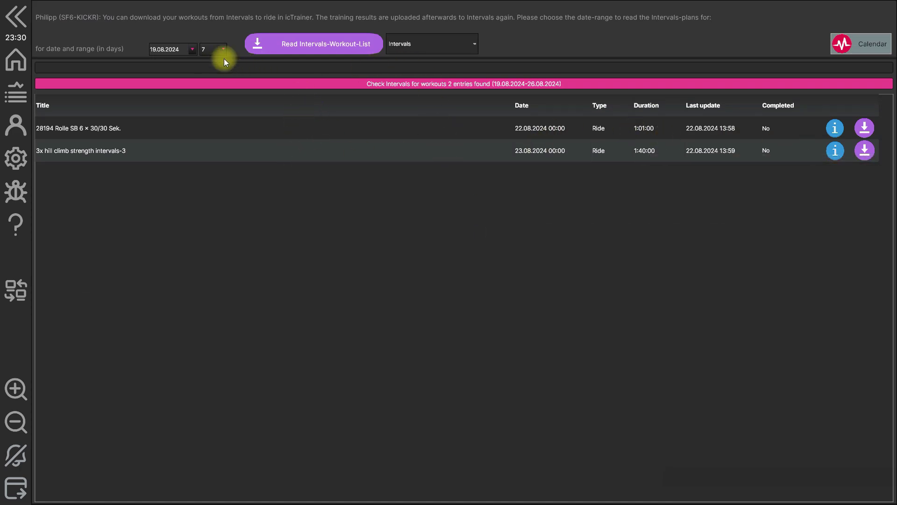
click(474, 43)
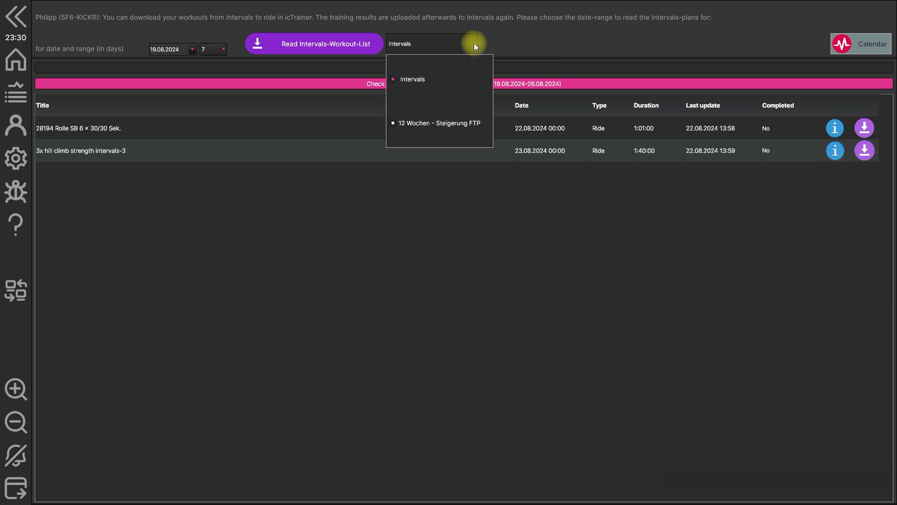
click(475, 45)
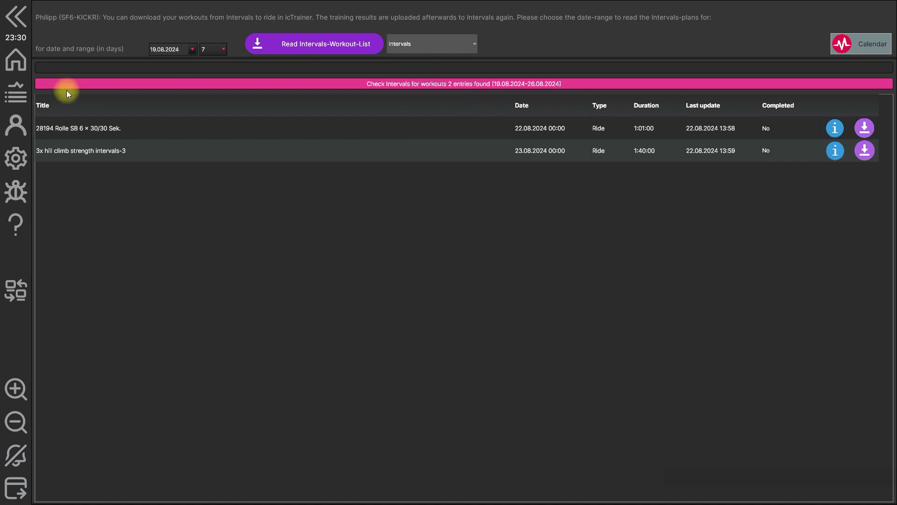
click(14, 61)
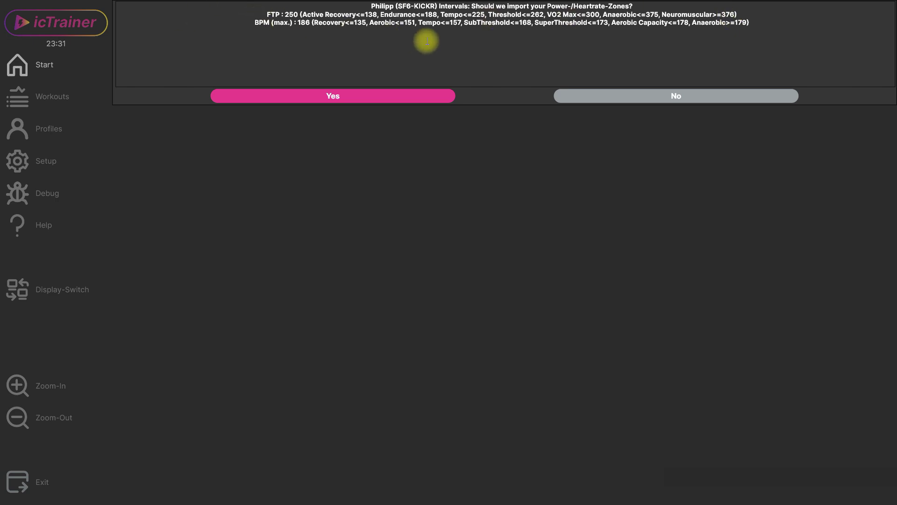
- Accept importing the Intervals zones with FTP 250 and maximum heart rate 186 BPM
click(350, 101)
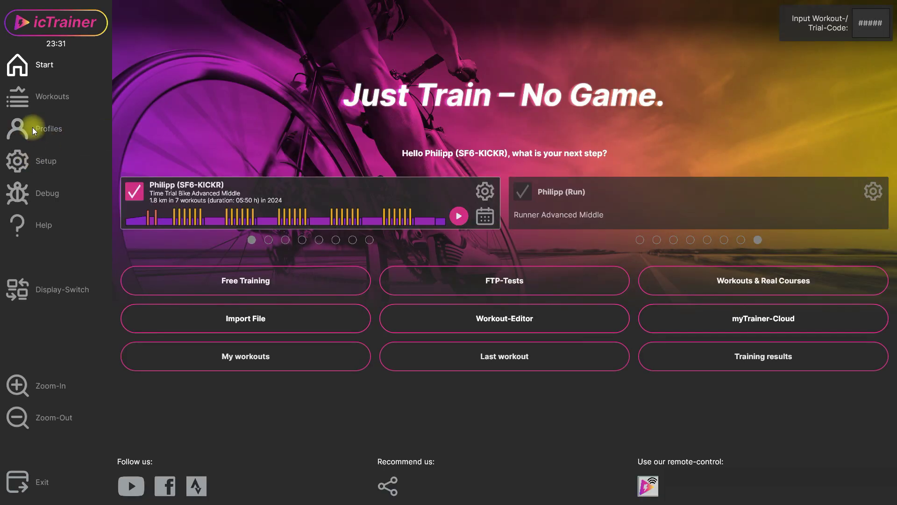
- View the imported bike and run zones on the Profiles Power-Zones page
click(16, 133)
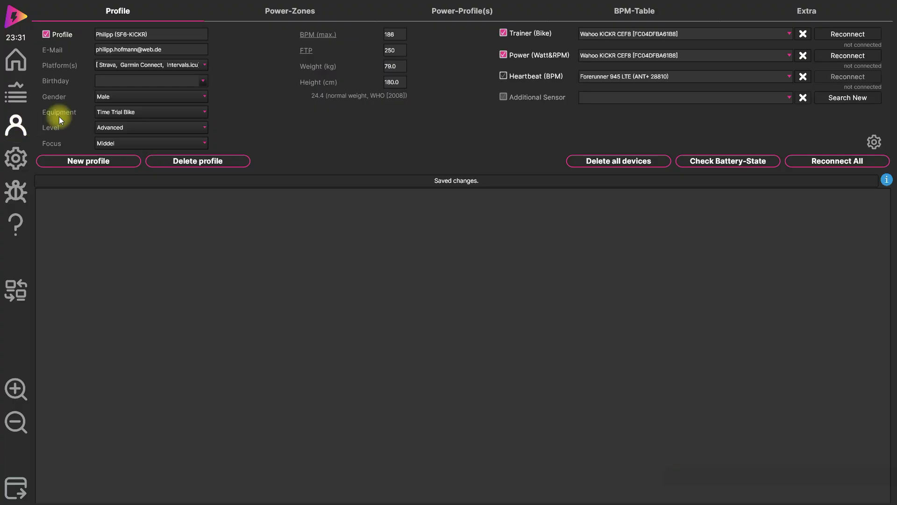
click(305, 14)
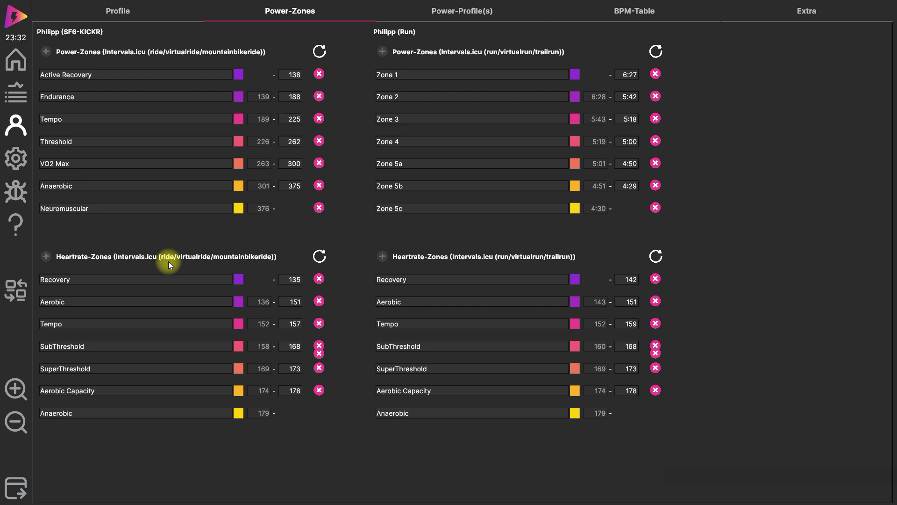
- Reset the bike power zones (FTP 250) and heart-rate zones (max 186 BPM) to icTrainer standard settings
click(320, 51)
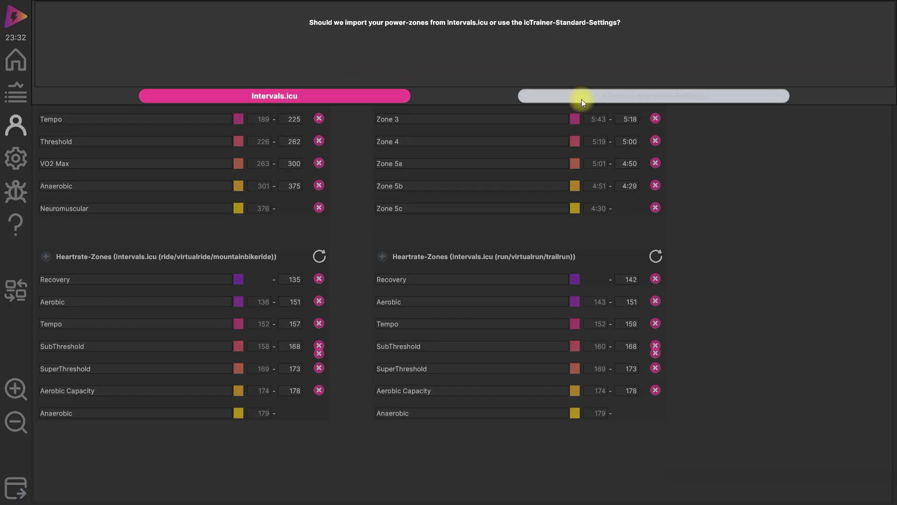
click(583, 100)
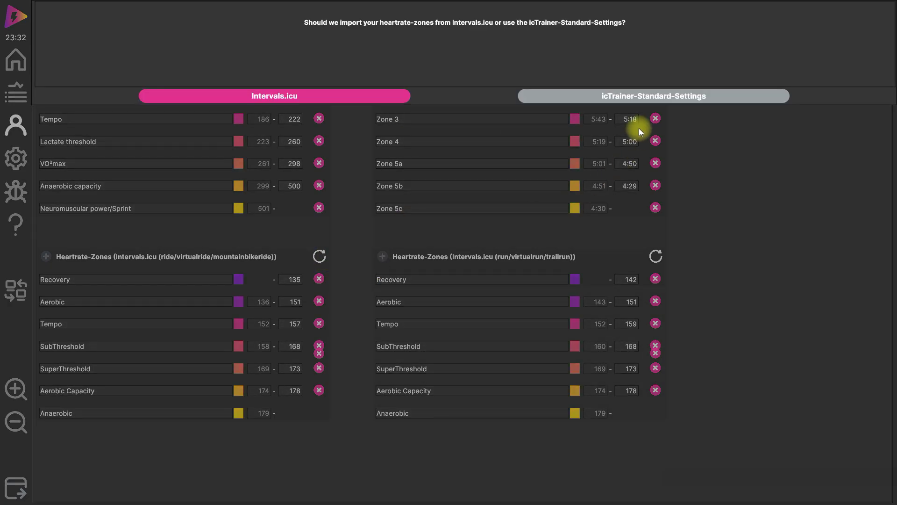
click(631, 97)
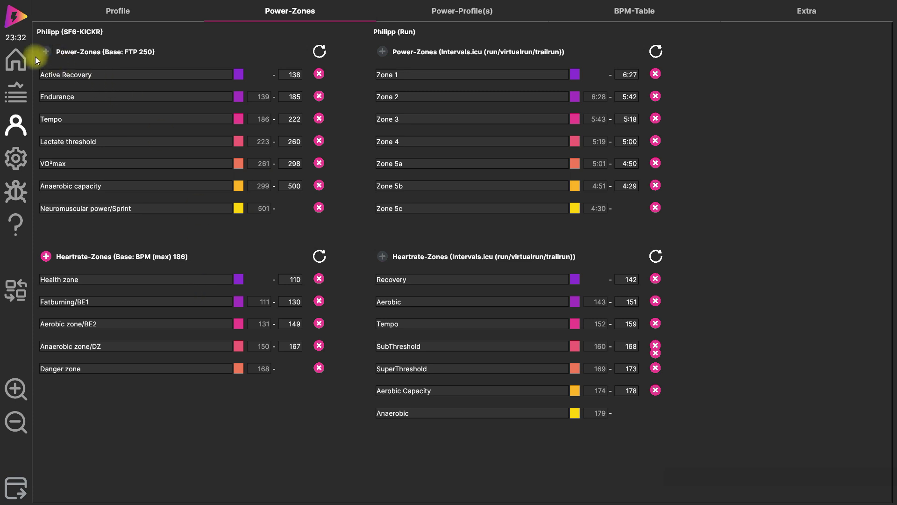
- Go back to the icTrainer Start page from the zone settings
click(16, 64)
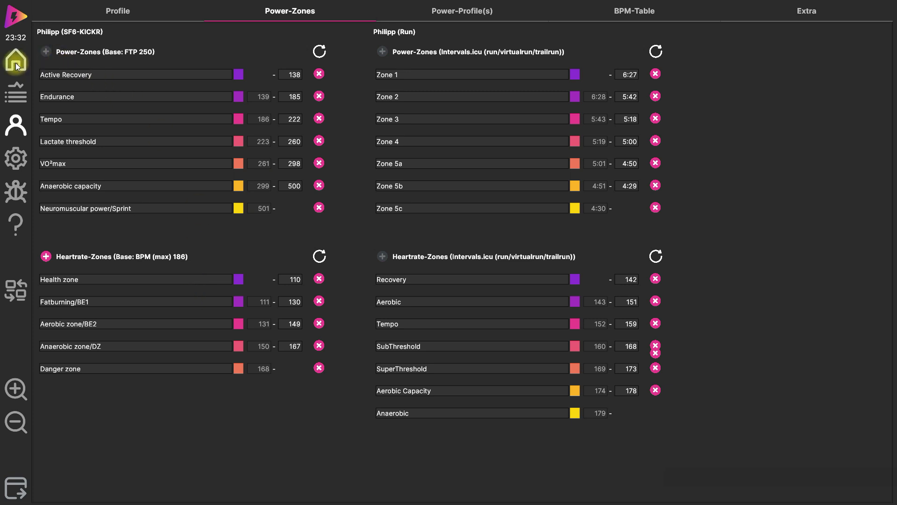